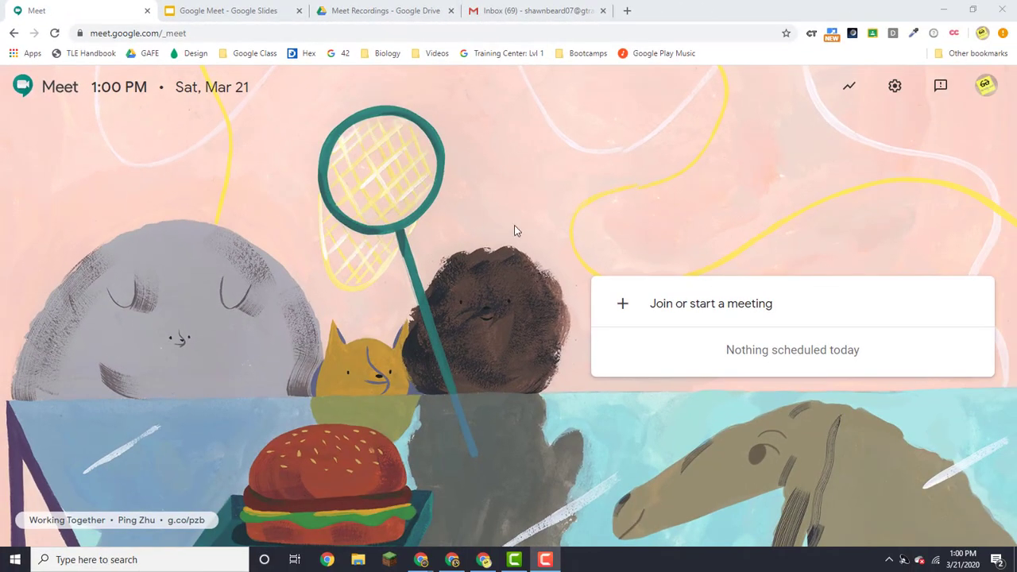
# - Start a meeting nicknamed 'Practice' and reach its pre-join screen
pyautogui.click(627, 307)
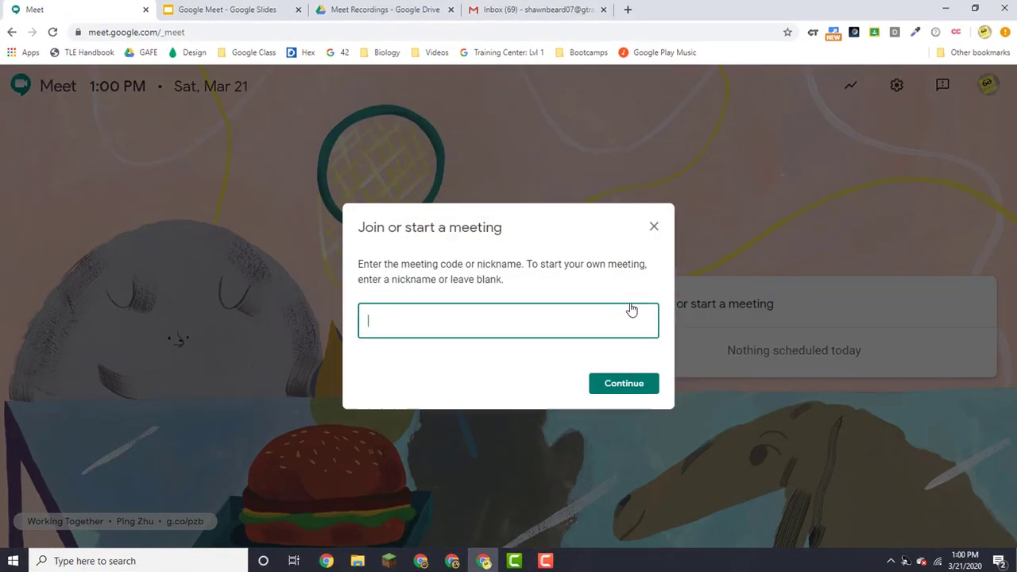
pyautogui.write('Practice')
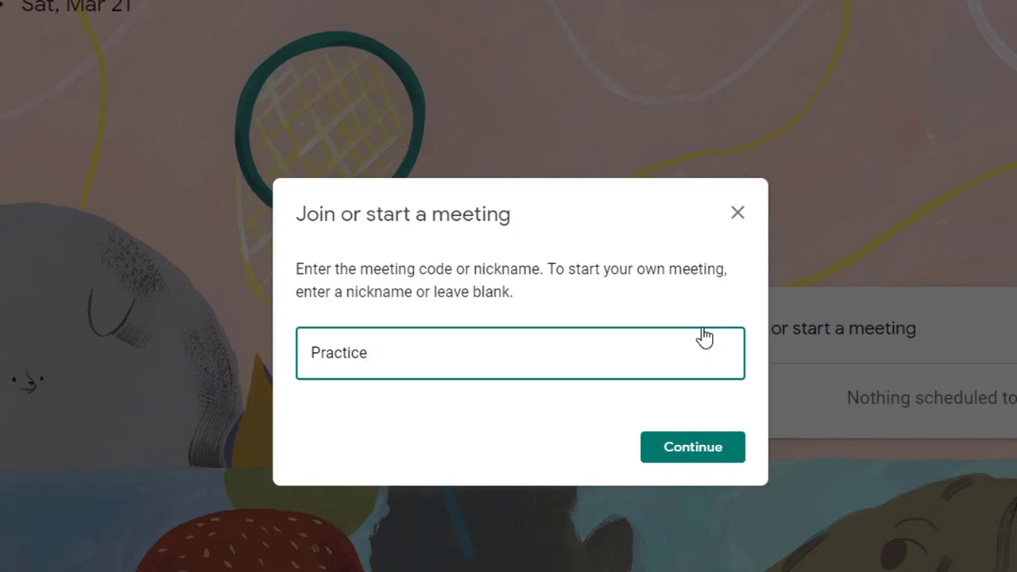
pyautogui.click(689, 447)
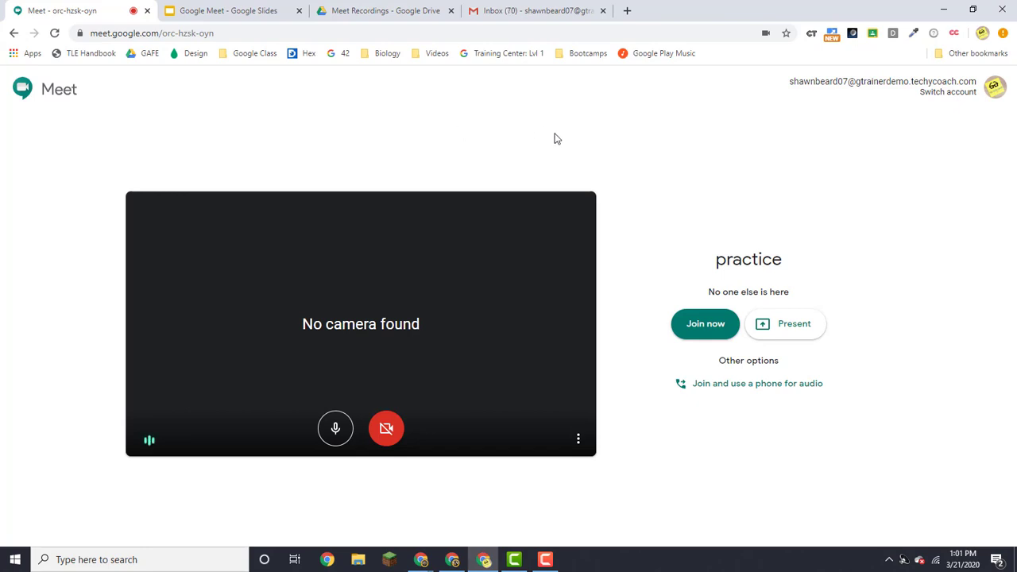
# - Enter the practice meeting and copy its joining link and dial-in details
pyautogui.click(706, 329)
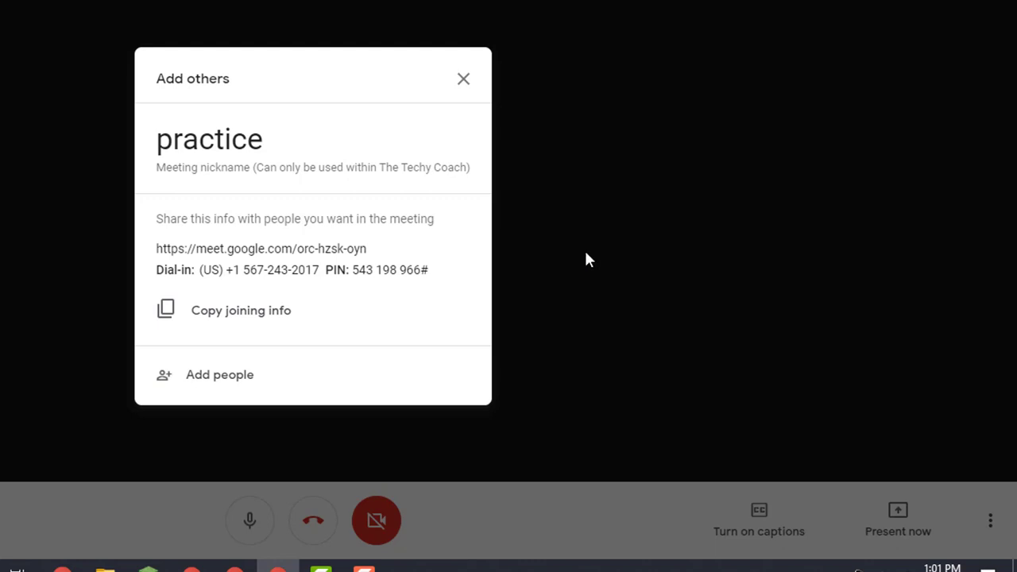
pyautogui.click(246, 313)
# - Open Google Calendar in a new tab and start a new event in the full editor
pyautogui.hotkey('ctrl', 't')
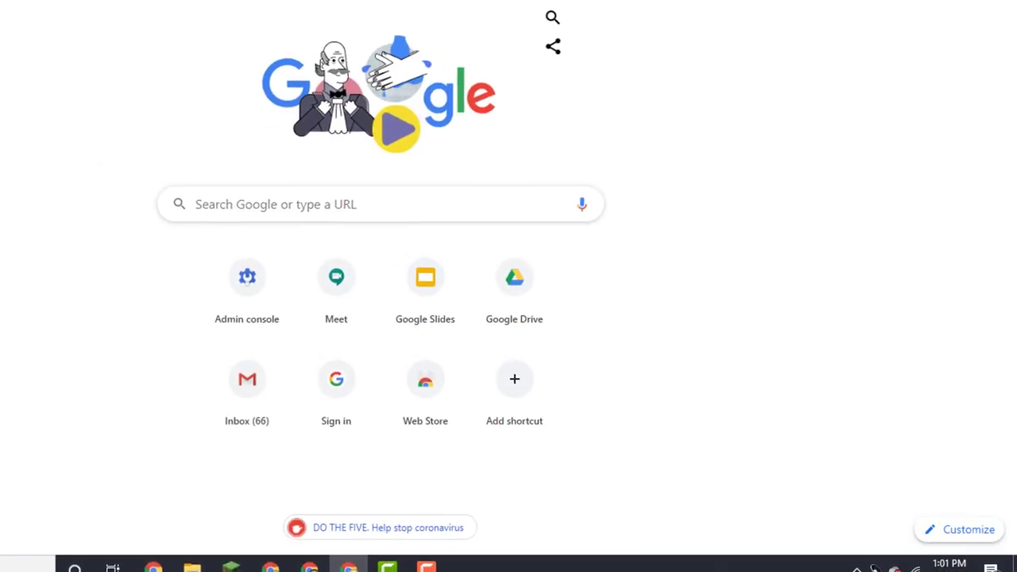
pyautogui.write('cal')
pyautogui.write('endar.')
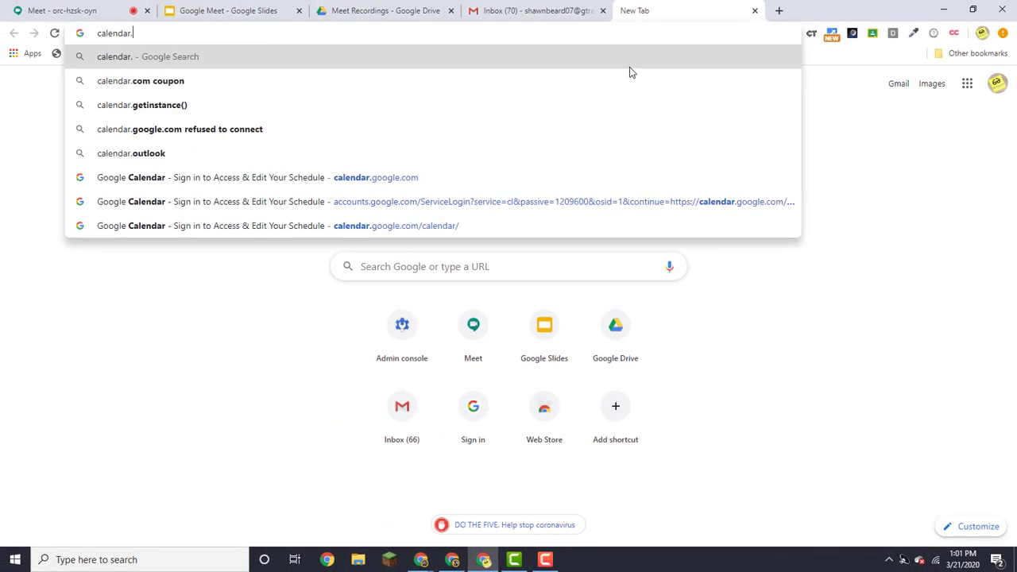
pyautogui.write('google.co')
pyautogui.press('Return')
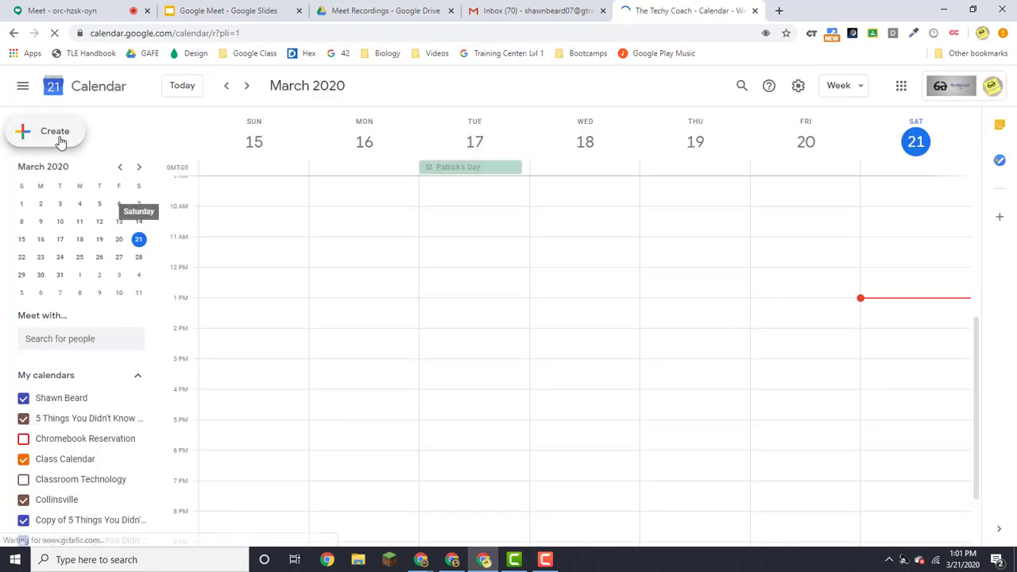
pyautogui.click(57, 135)
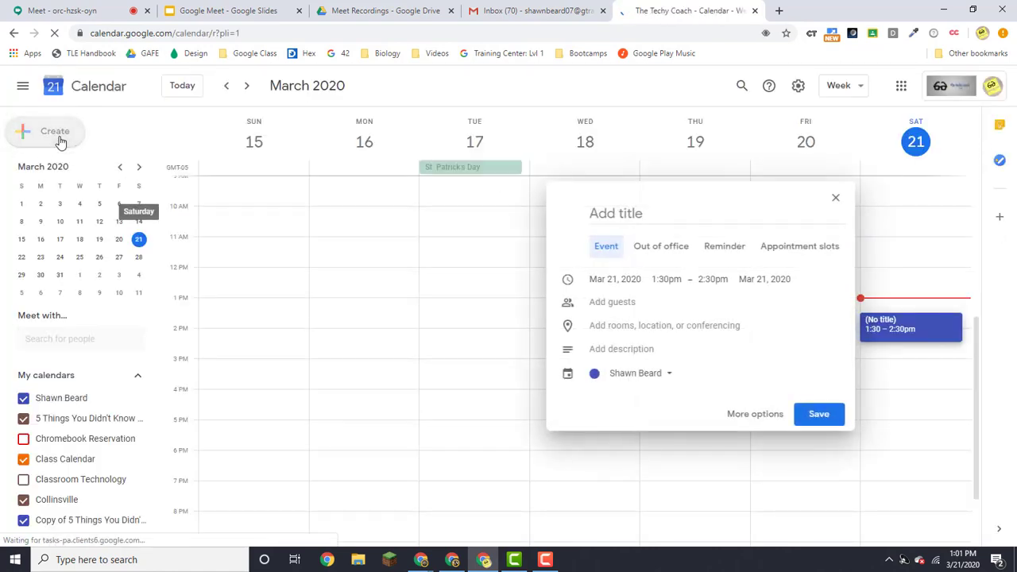
pyautogui.click(755, 414)
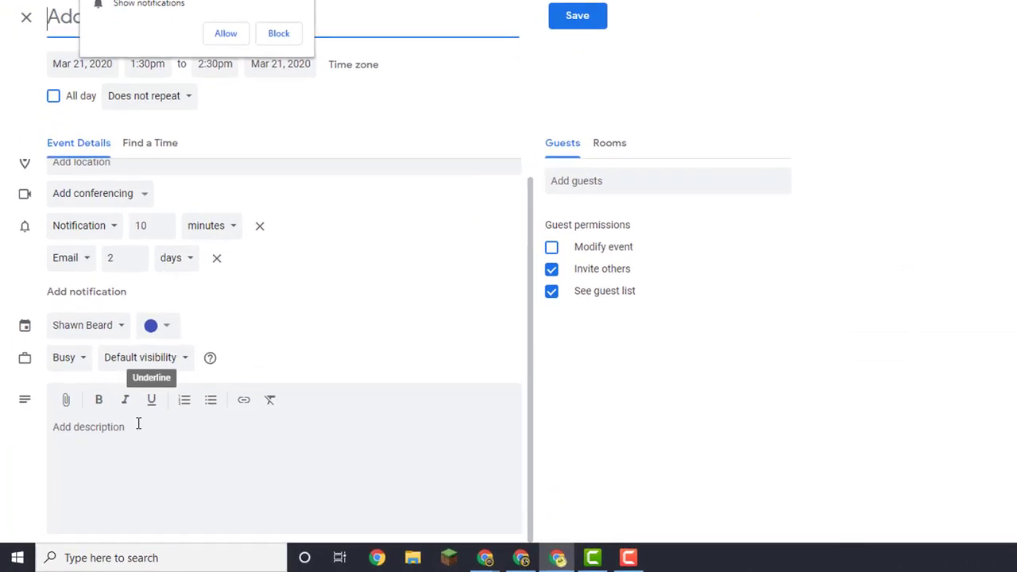
# - Paste the Meet joining details into the event description and show the conferencing options
pyautogui.click(138, 423)
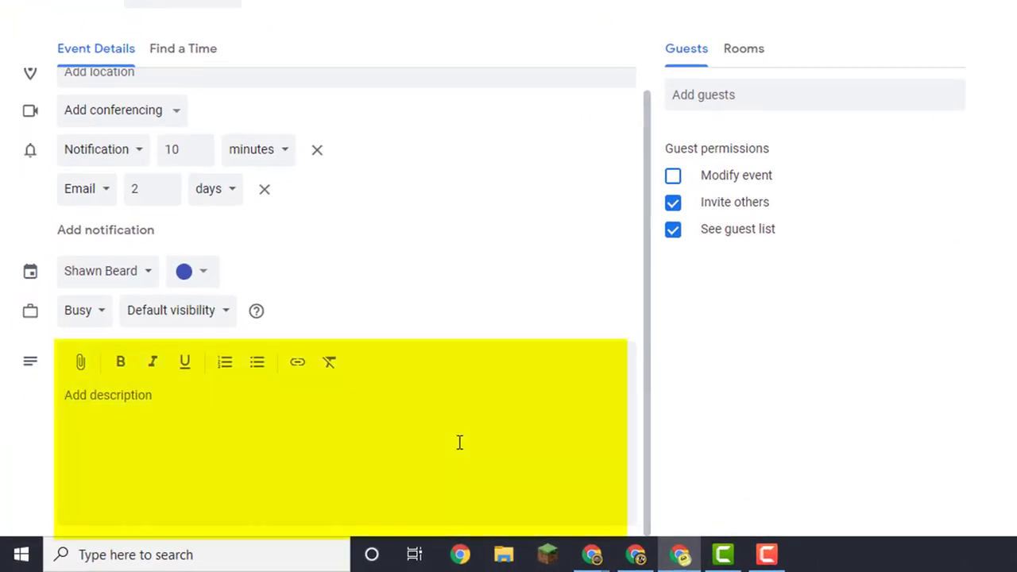
pyautogui.hotkey('ctrl', 'v')
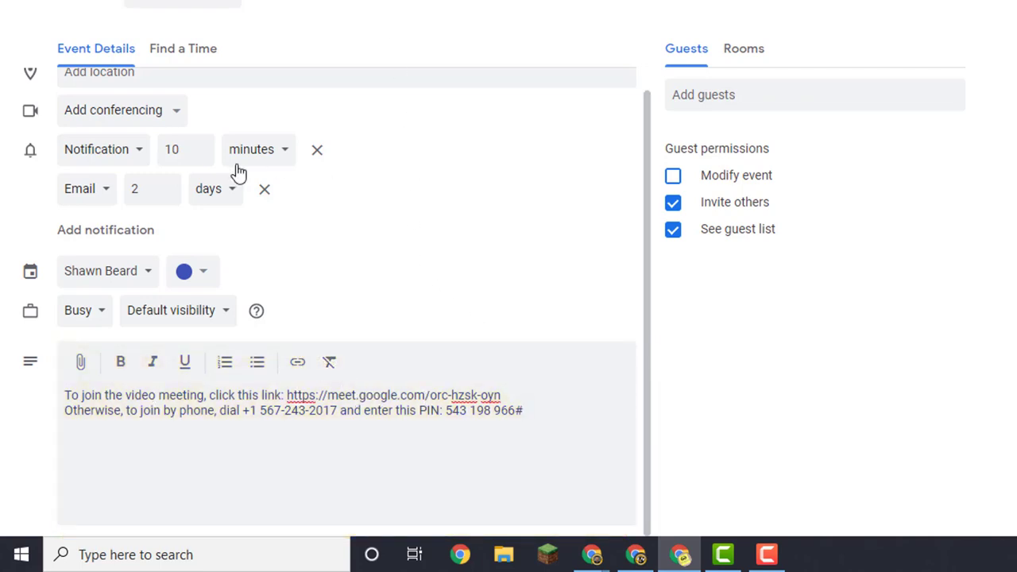
pyautogui.scroll(1, 378, 171)
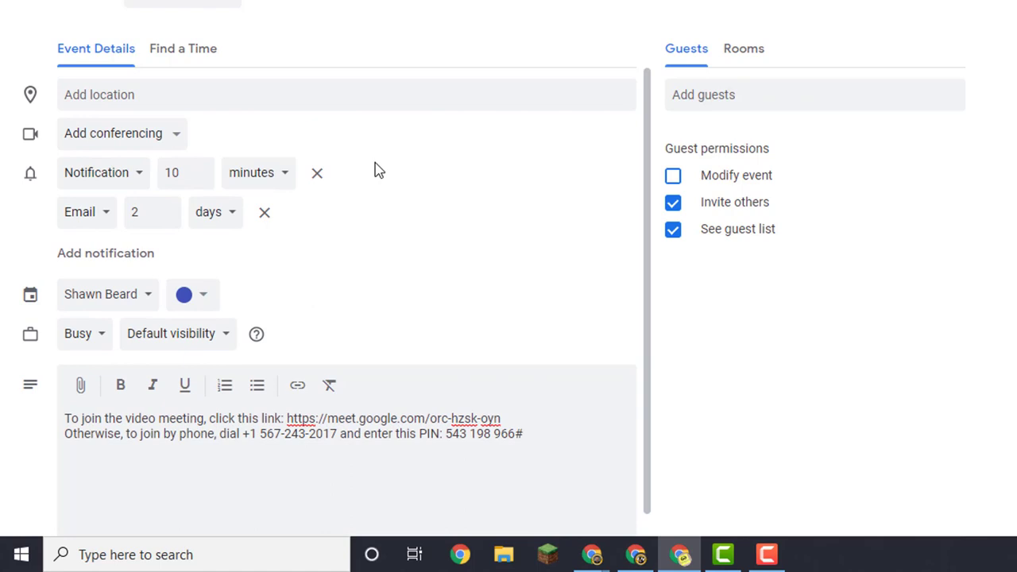
pyautogui.click(151, 140)
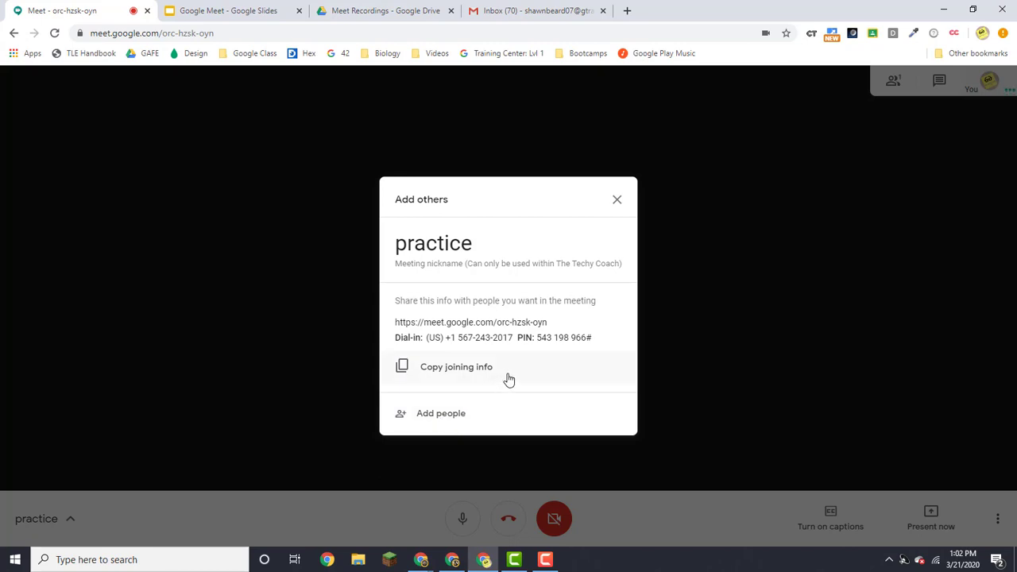
# - Close the Add others joining-details dialog in the practice call
pyautogui.click(621, 203)
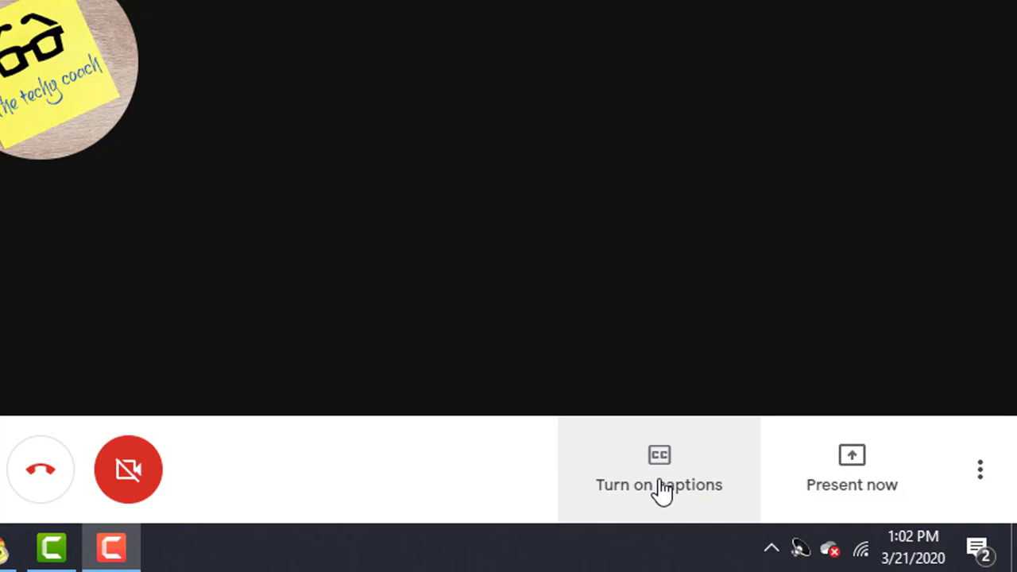
# - Switch on live captions for the practice call
pyautogui.click(660, 485)
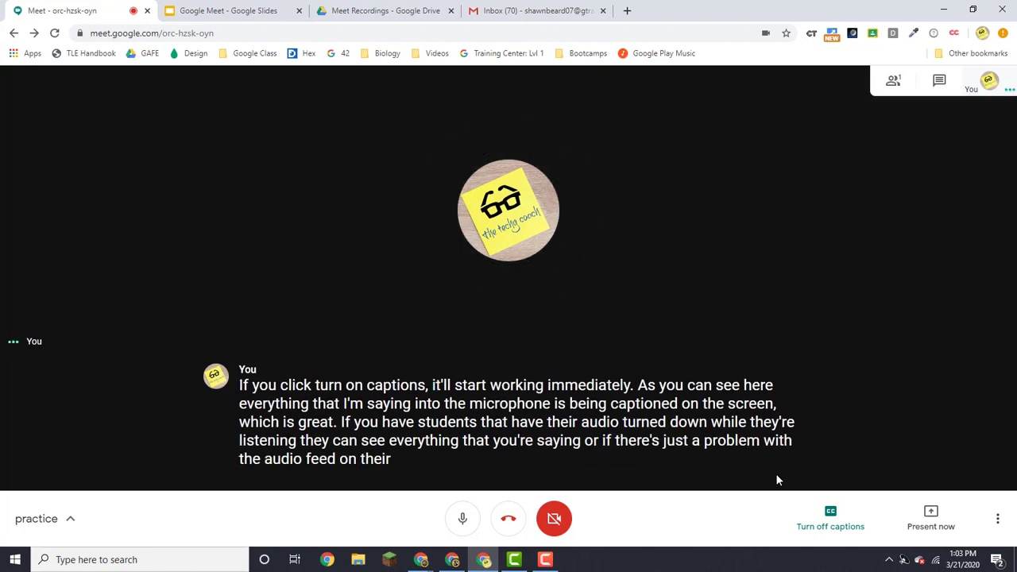
# - Turn captions off and choose Record meeting from the More options menu
pyautogui.click(830, 517)
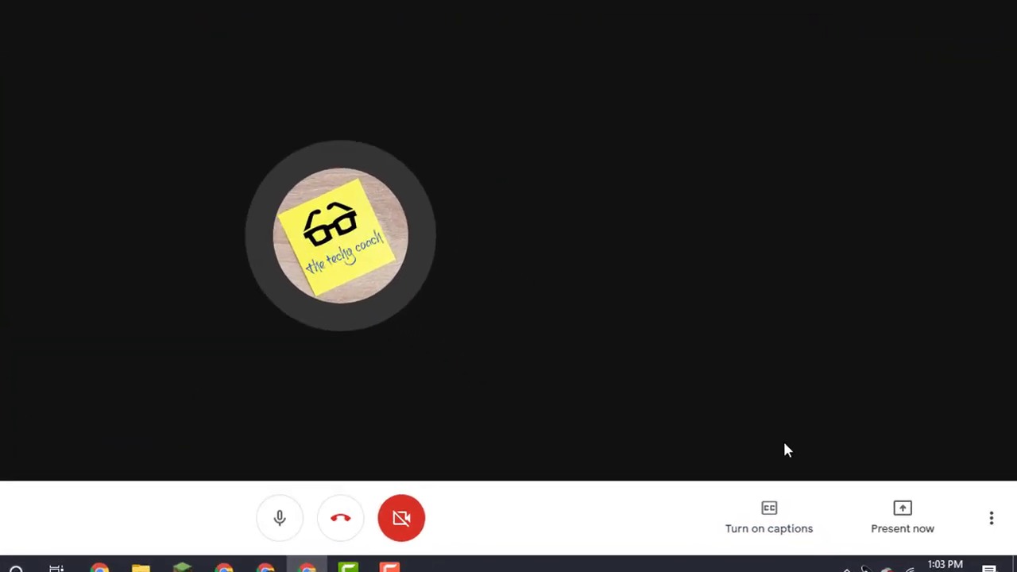
pyautogui.click(983, 524)
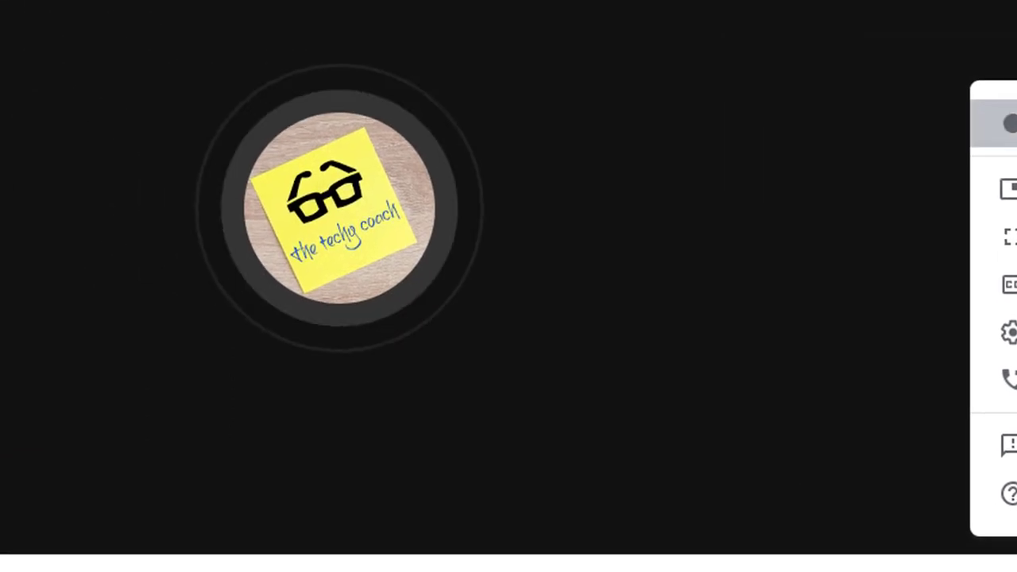
pyautogui.click(999, 124)
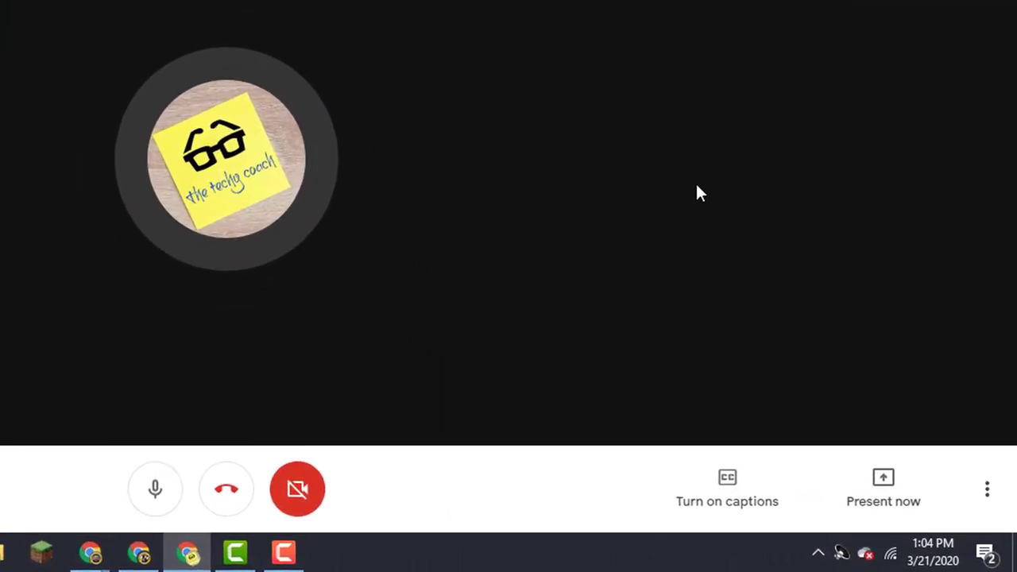
# - Present the Meet window to the call, then bring up the slide deck
pyautogui.click(891, 499)
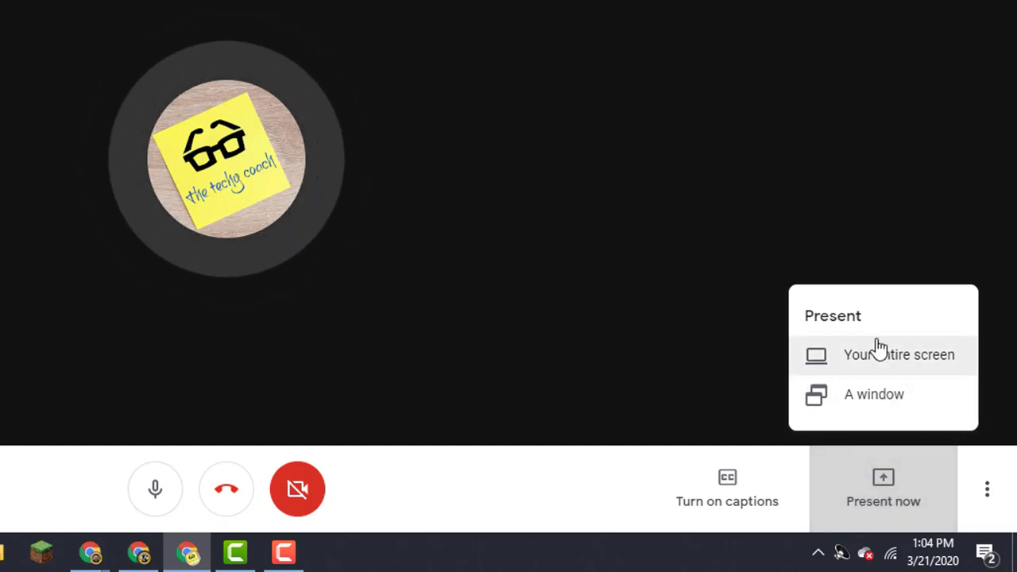
pyautogui.click(885, 397)
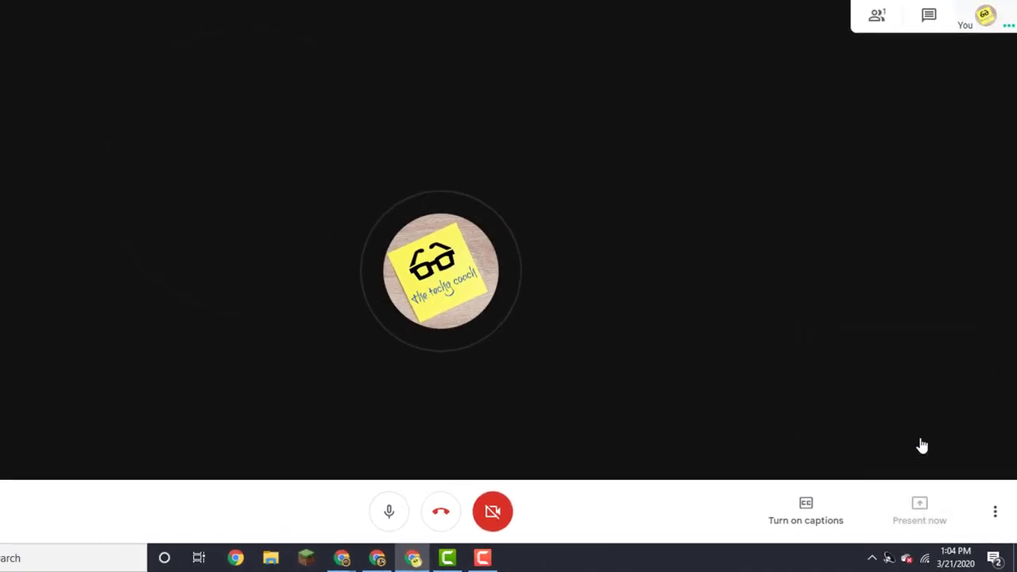
pyautogui.click(428, 93)
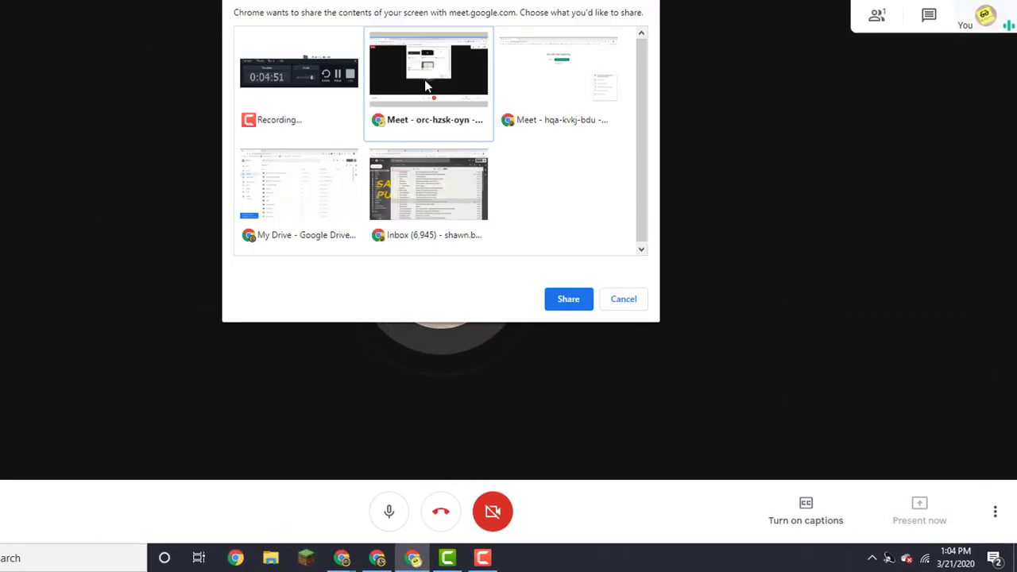
pyautogui.click(561, 303)
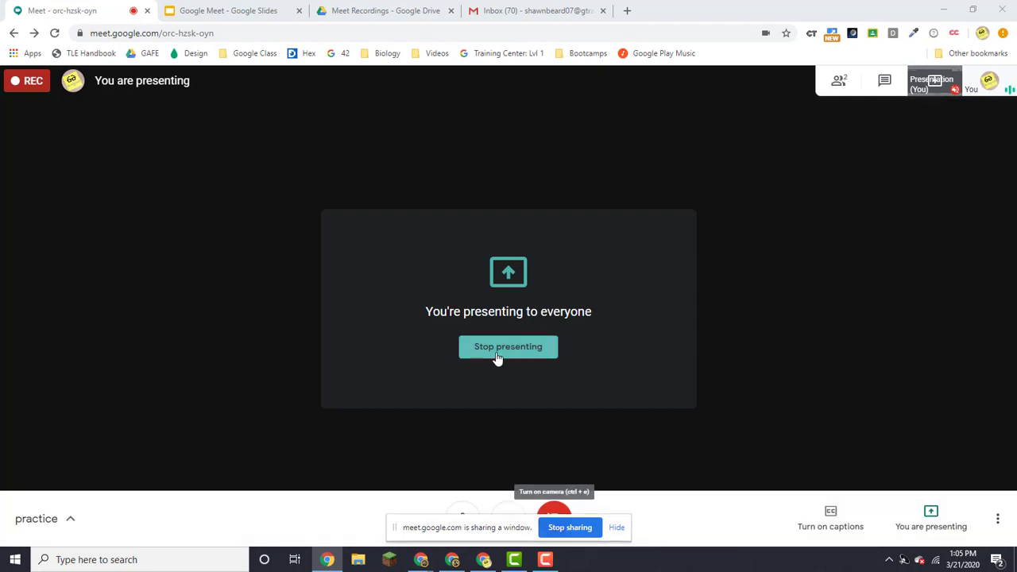
pyautogui.click(222, 10)
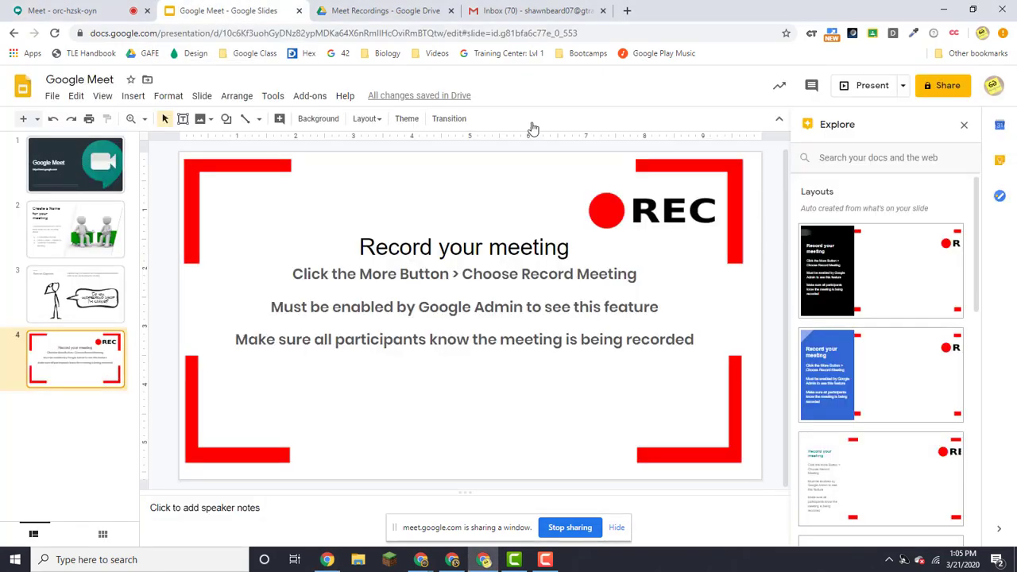
pyautogui.click(889, 83)
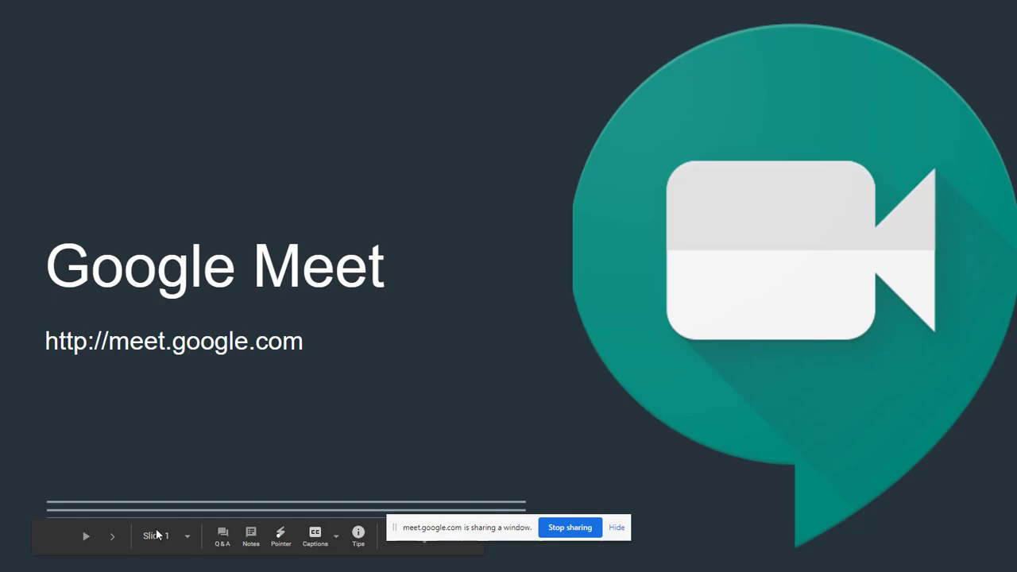
pyautogui.click(112, 537)
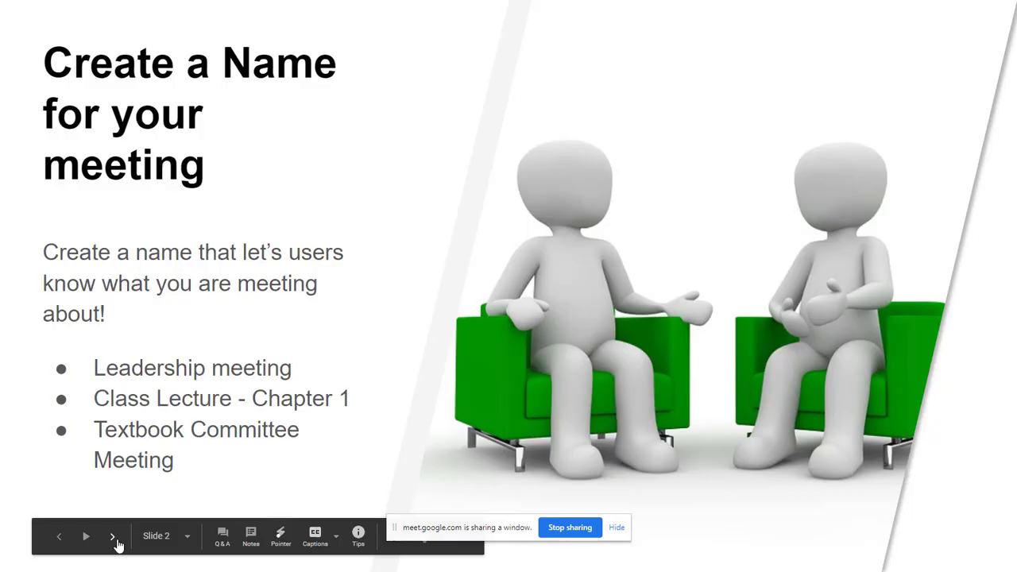
pyautogui.click(113, 537)
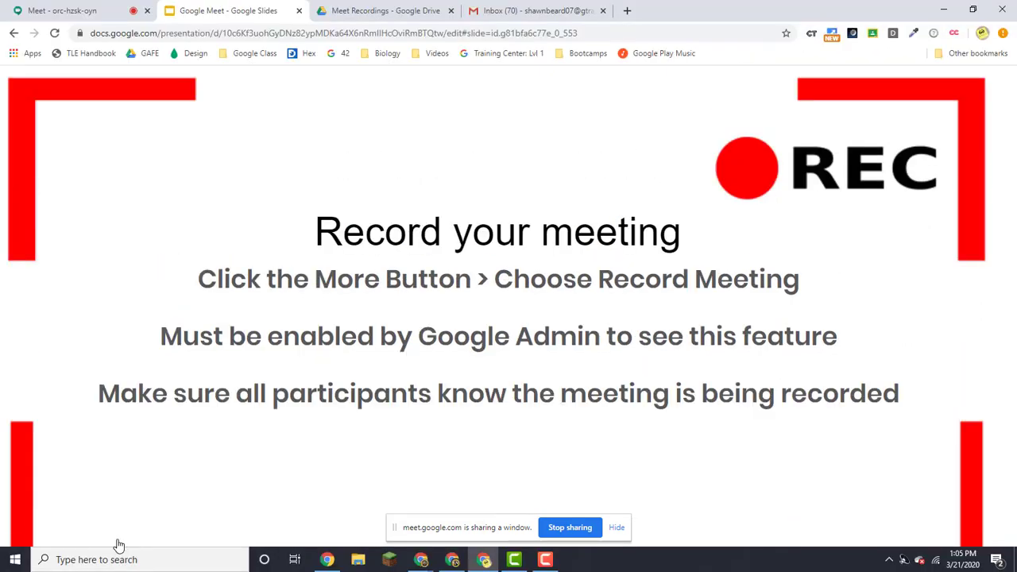
# - Stop presenting the window and stop the meeting recording, confirming the prompt
pyautogui.click(92, 6)
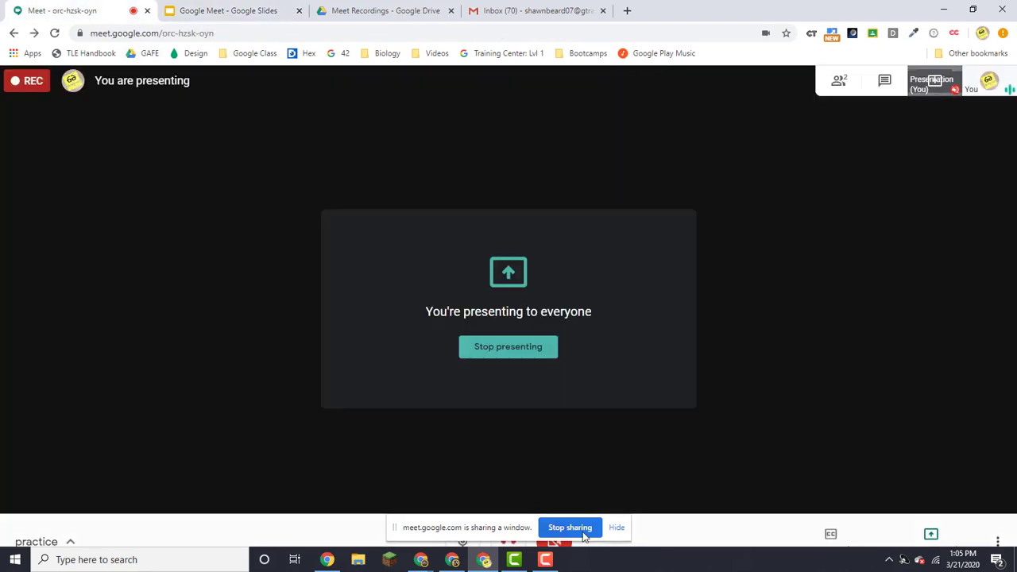
pyautogui.click(569, 528)
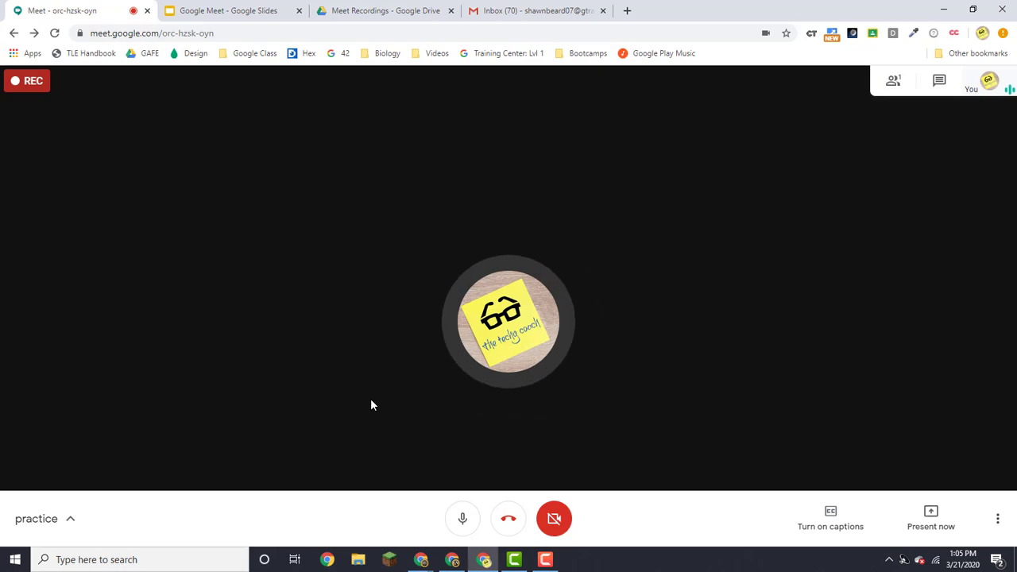
pyautogui.click(999, 517)
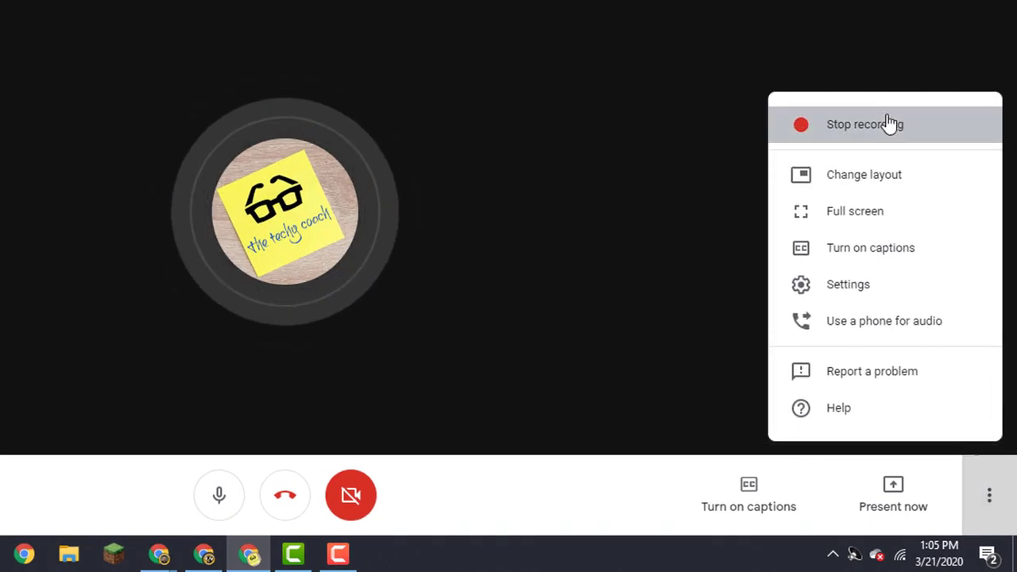
pyautogui.click(890, 124)
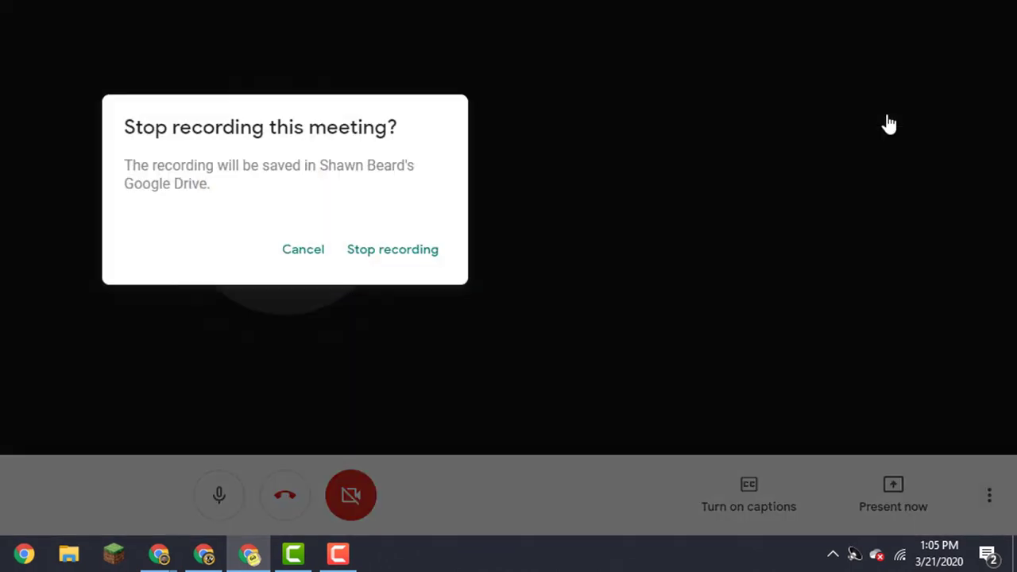
pyautogui.click(392, 249)
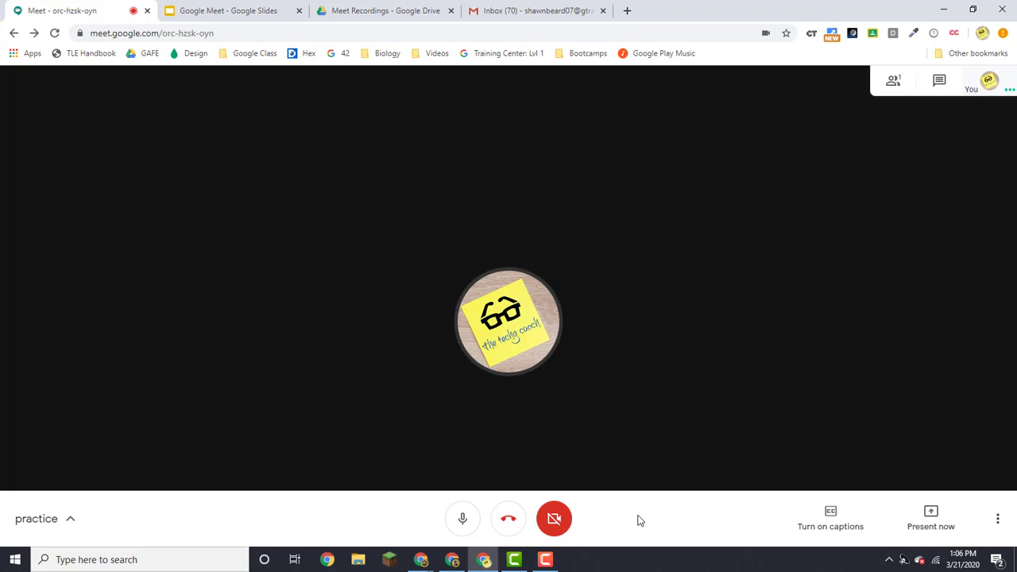
# - Hang up the practice call and return to the Meet home screen
pyautogui.click(503, 522)
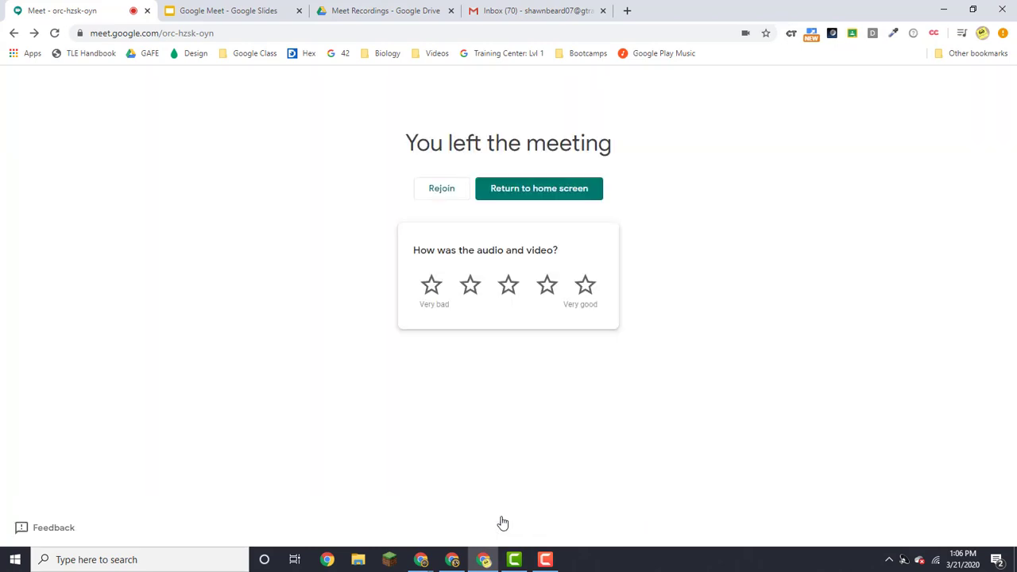
pyautogui.click(548, 188)
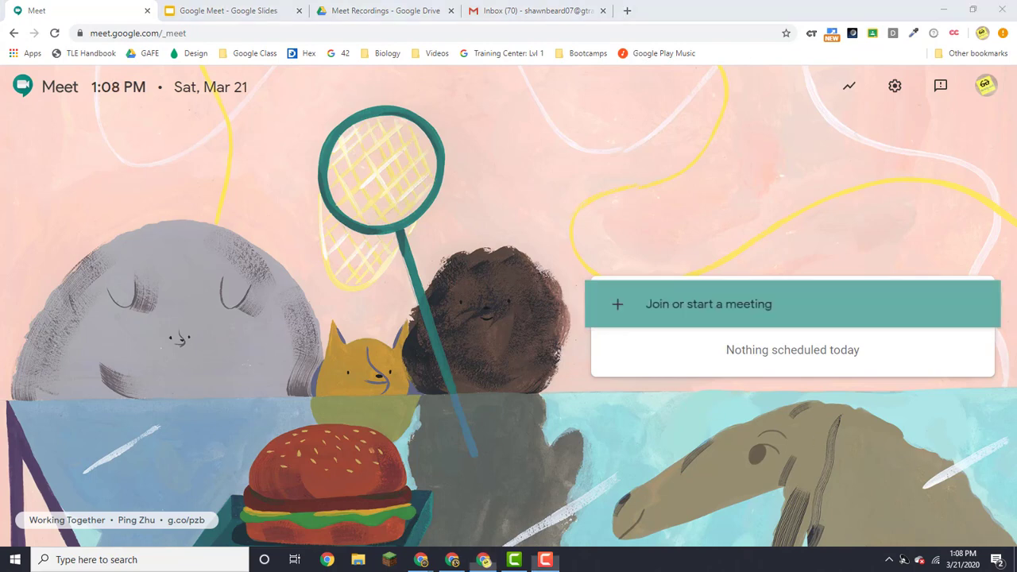
# - Preview the uta-invf-ivm recording from Meet Recordings with sound muted, then close it
pyautogui.click(382, 10)
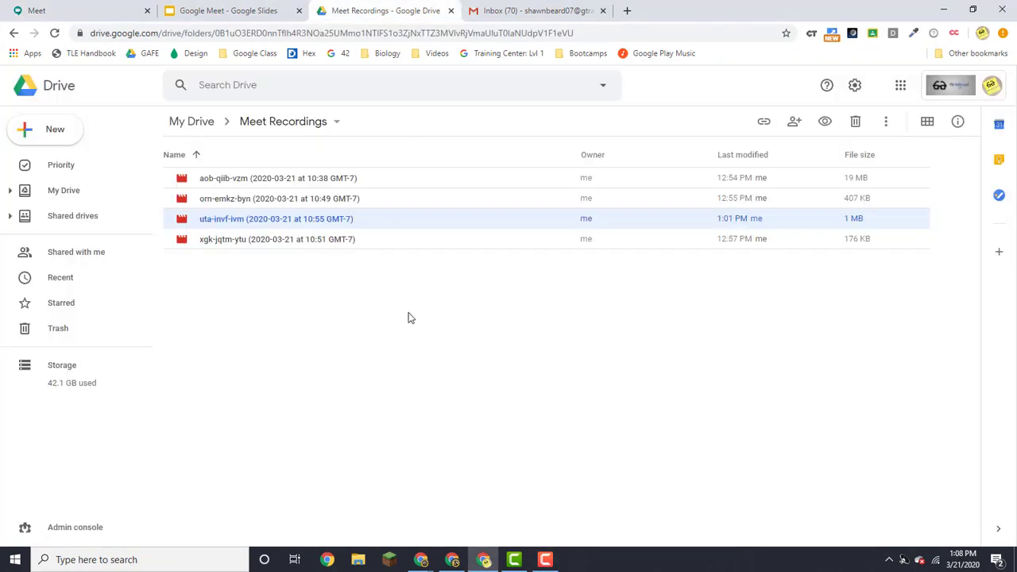
pyautogui.doubleClick(274, 216)
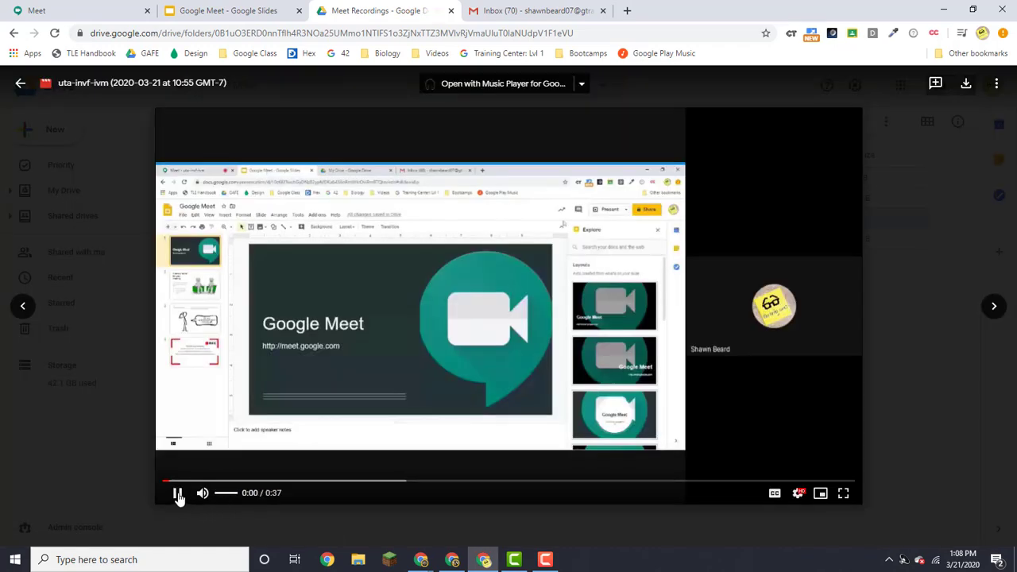
pyautogui.click(218, 495)
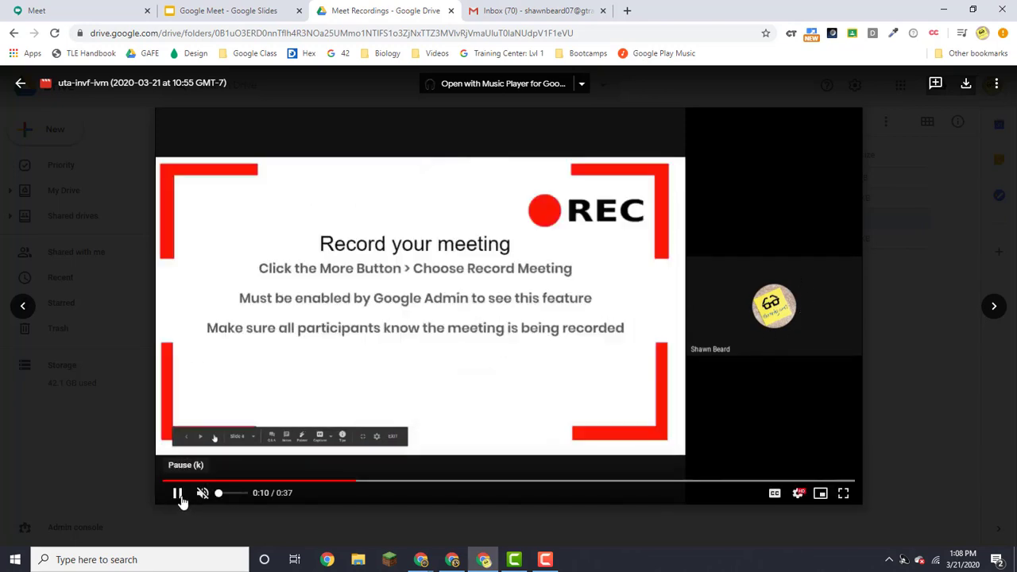
pyautogui.press('Escape')
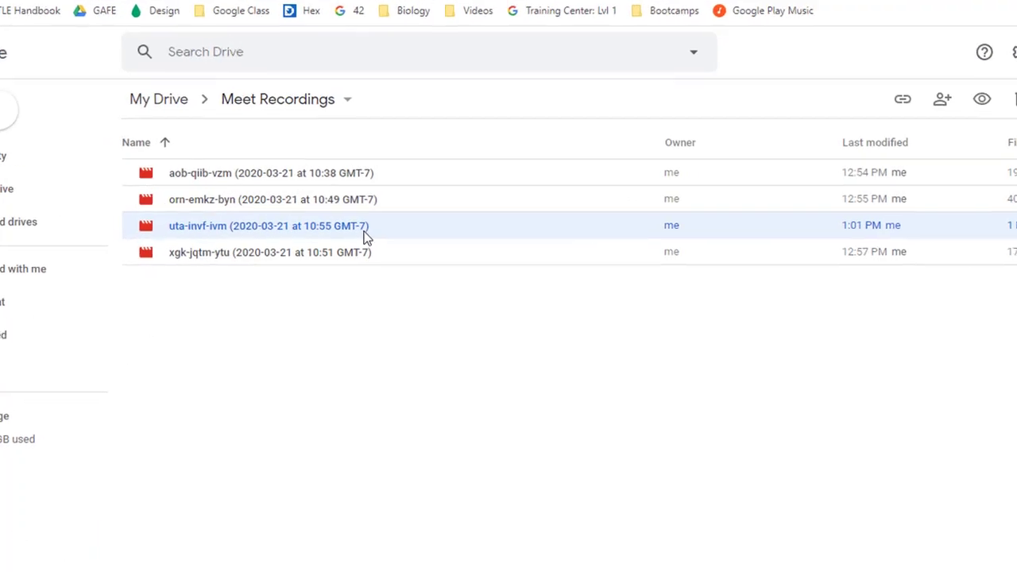
# - Change the uta-invf-ivm recording's link sharing to 'On - Anyone with the link' and save
pyautogui.rightClick(365, 237)
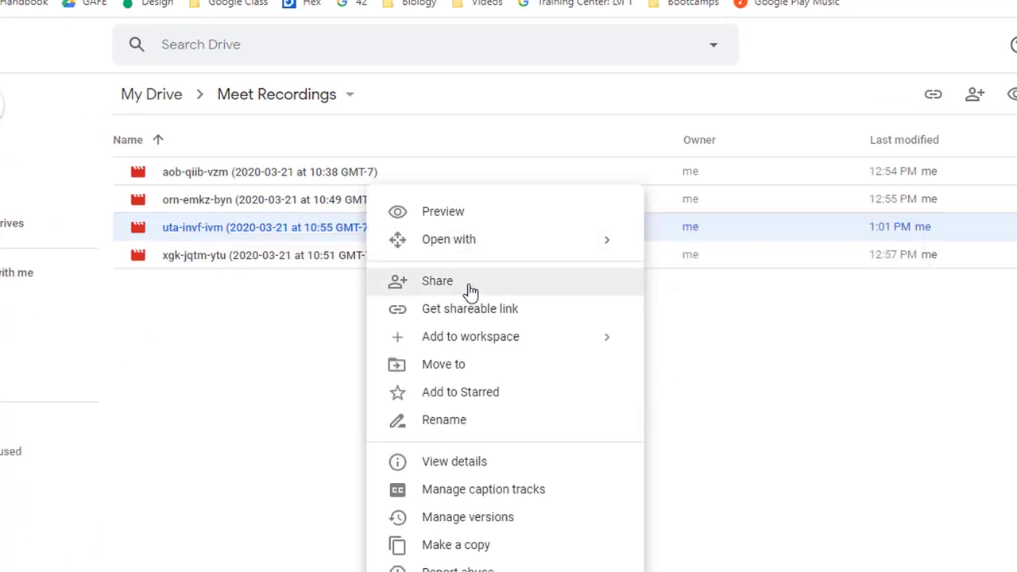
pyautogui.click(469, 282)
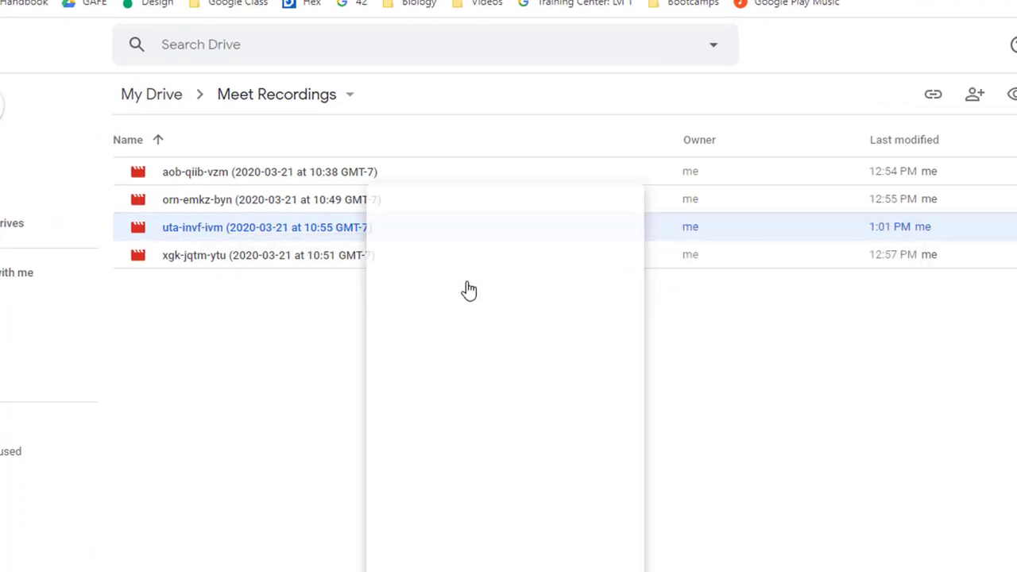
pyautogui.click(772, 423)
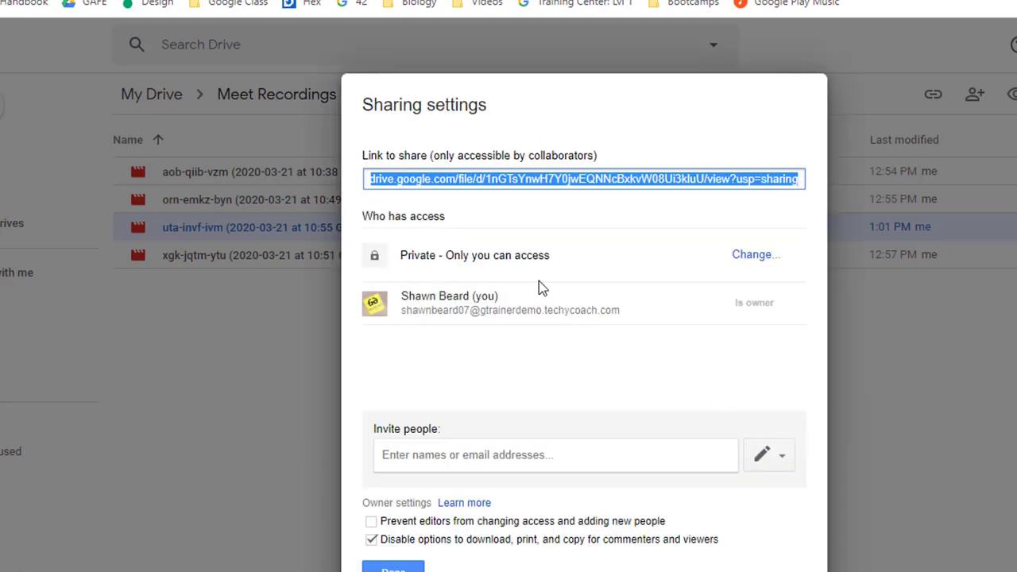
pyautogui.click(735, 257)
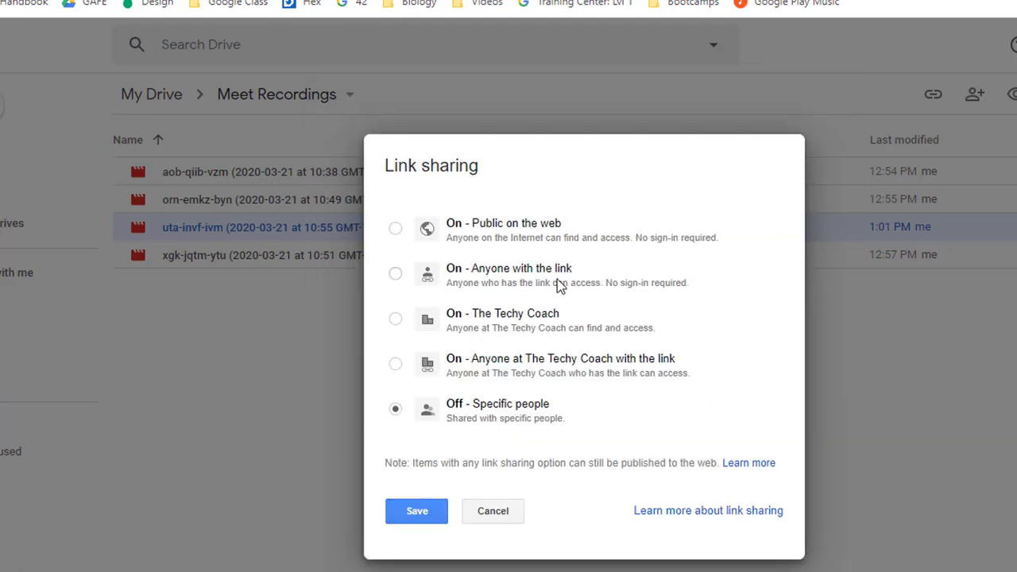
pyautogui.click(561, 283)
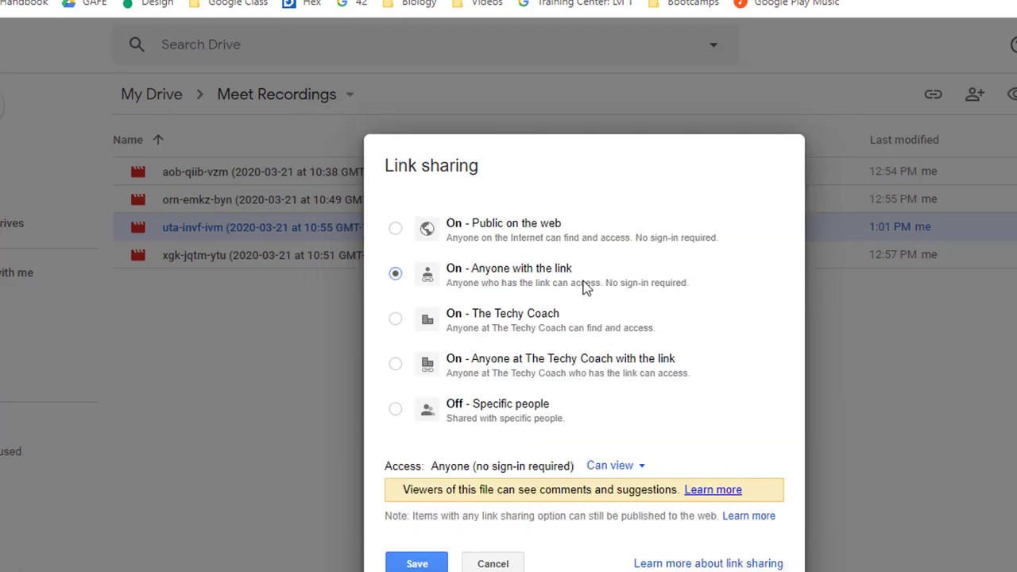
pyautogui.click(421, 564)
# - Show the uta-invf-ivm recording's shareable link
pyautogui.click(385, 568)
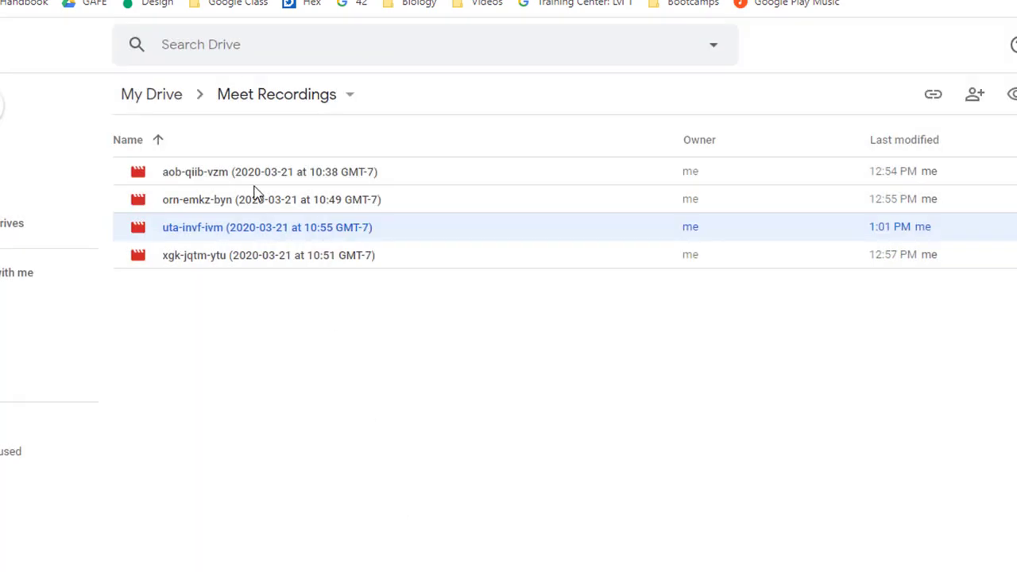
pyautogui.rightClick(263, 235)
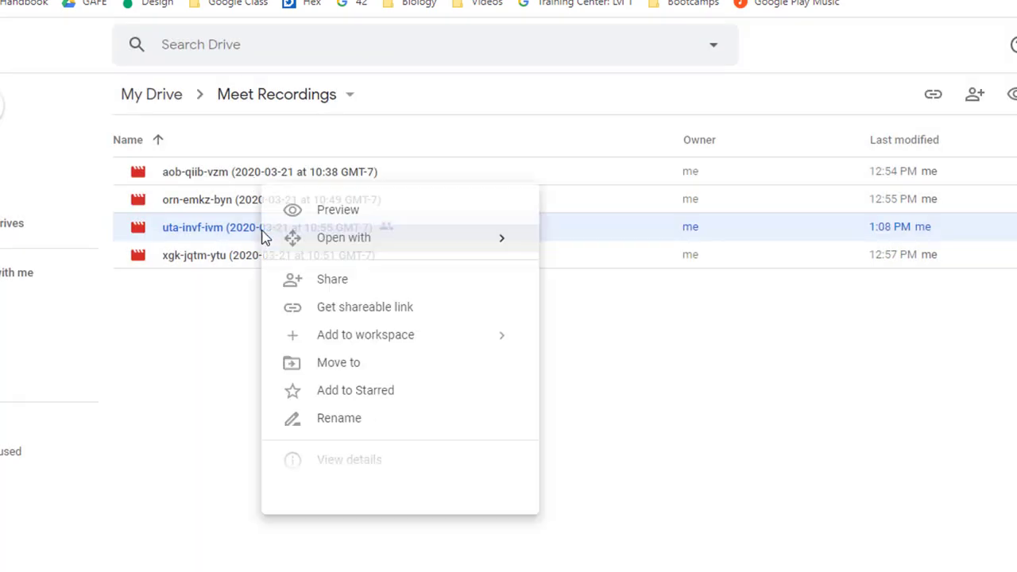
pyautogui.click(371, 315)
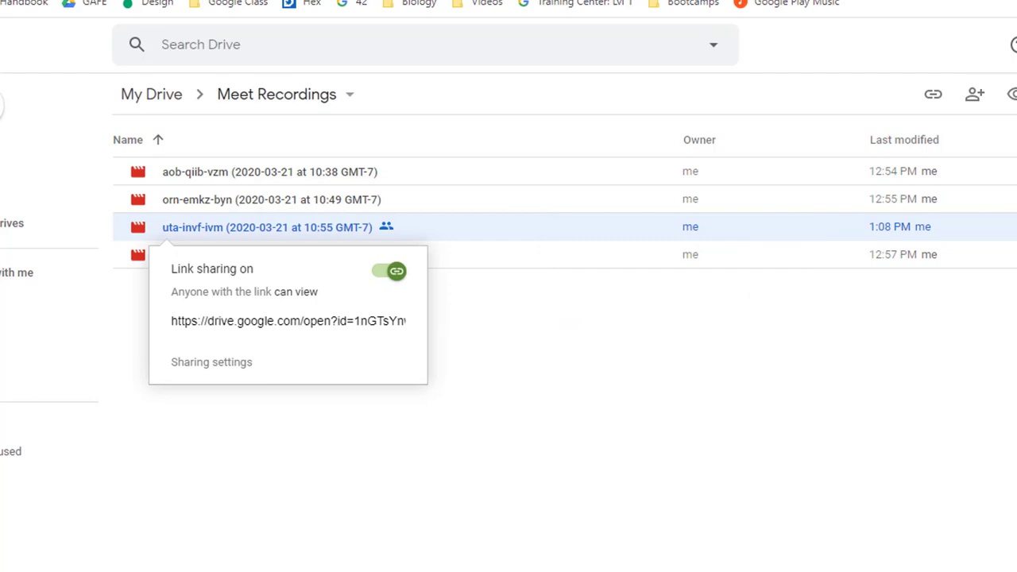